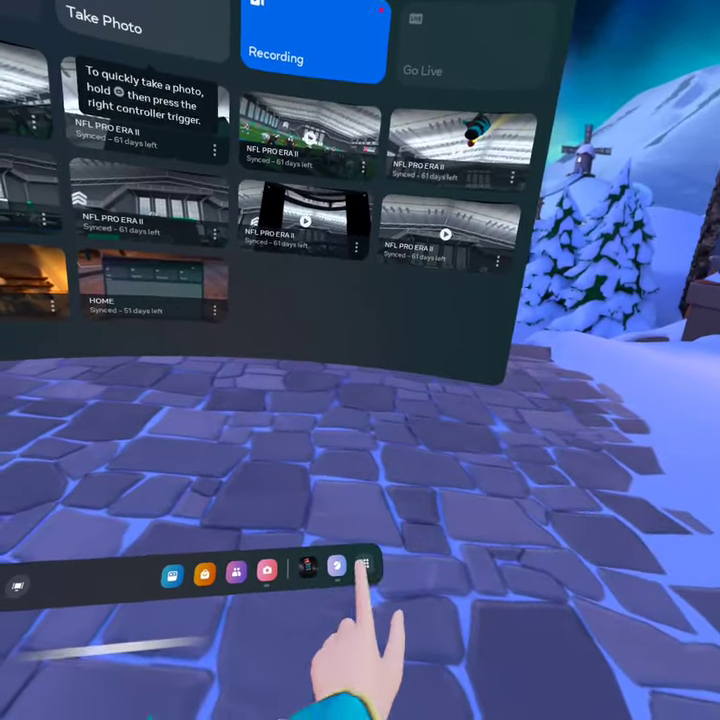
Step: Open the Library, browse Applications, and launch Meta Quest Browser
click(349, 562)
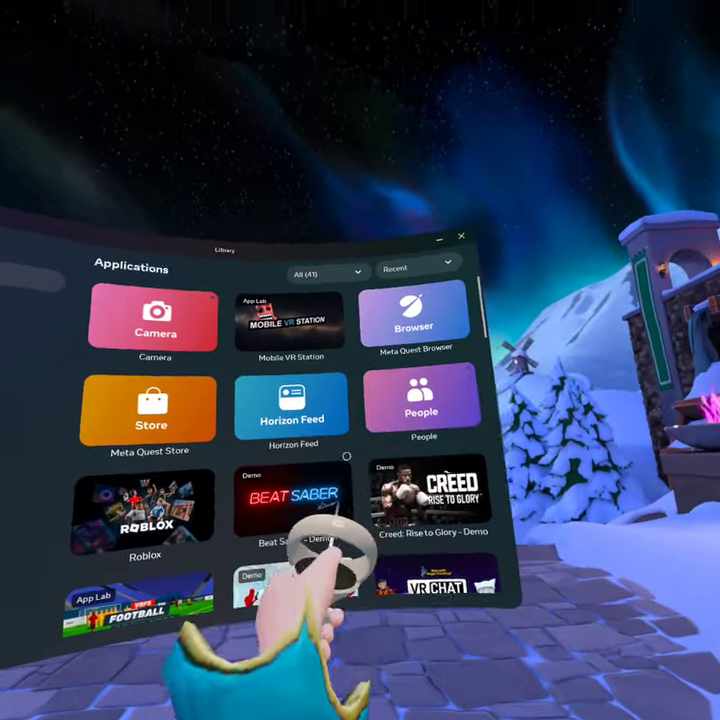
scroll(388, 362, down, 10)
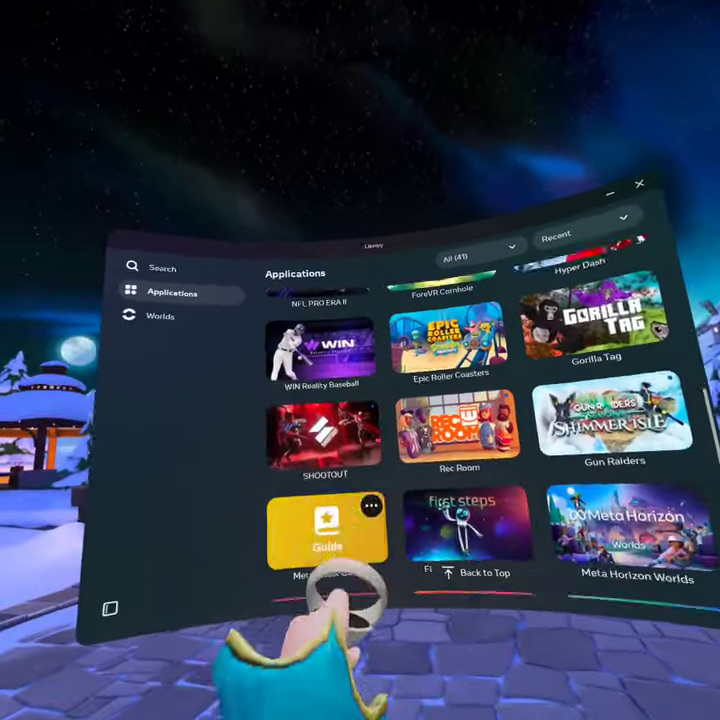
scroll(363, 461, up, 10)
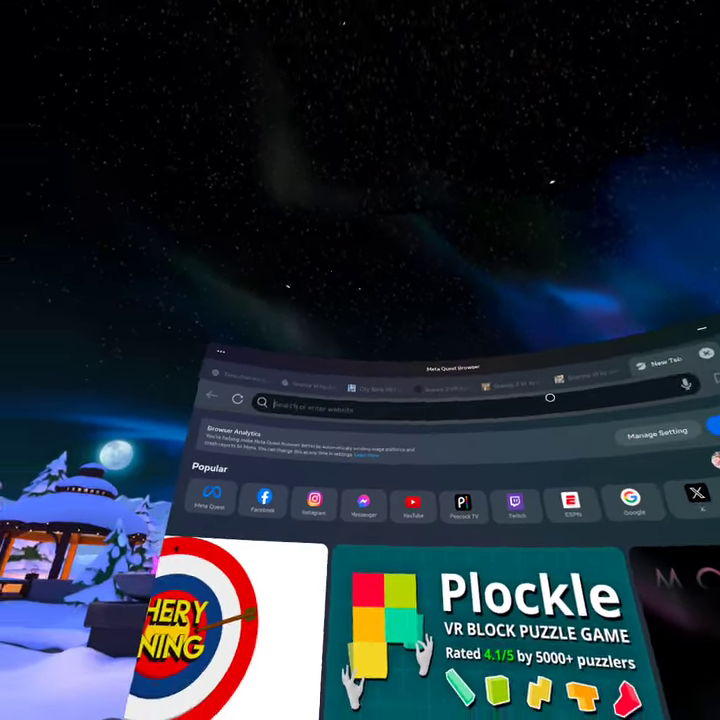
Step: Load sidequestvr.com in the browser using the address-bar suggestion for 's'
click(549, 398)
text(s)
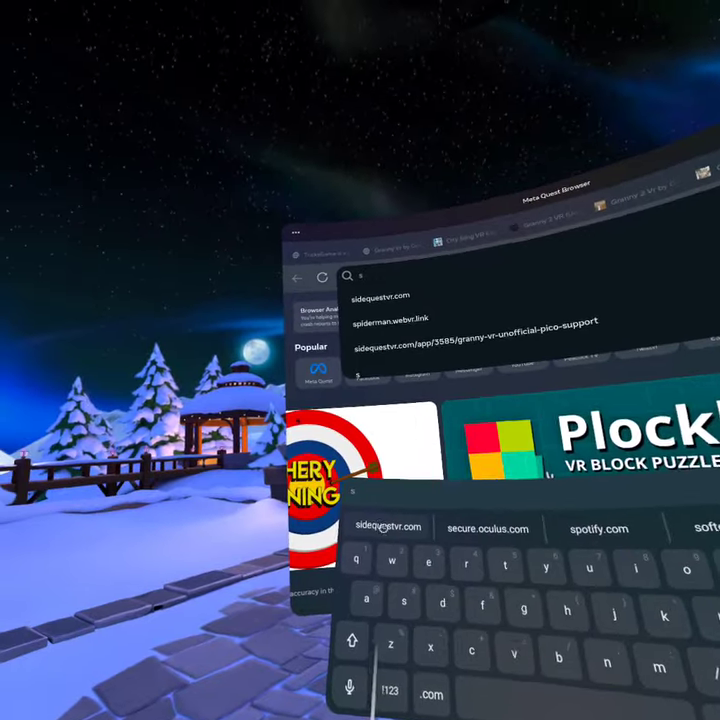
click(383, 527)
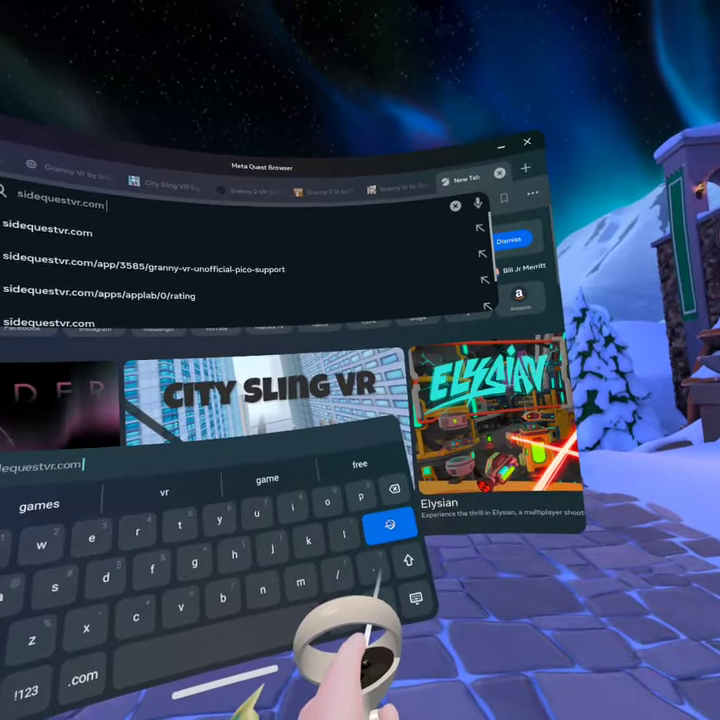
click(390, 524)
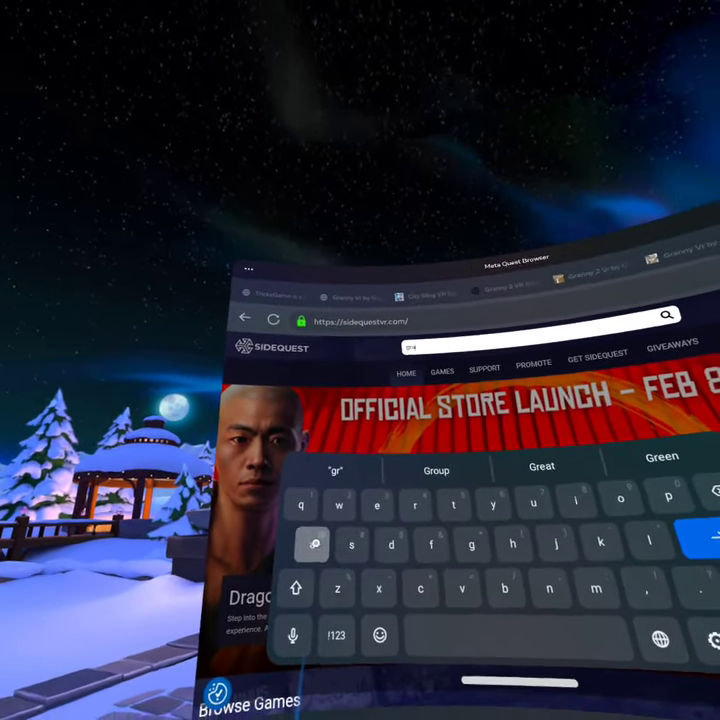
Step: Search SideQuest for 'granny vr' using a suggested word
text(ann)
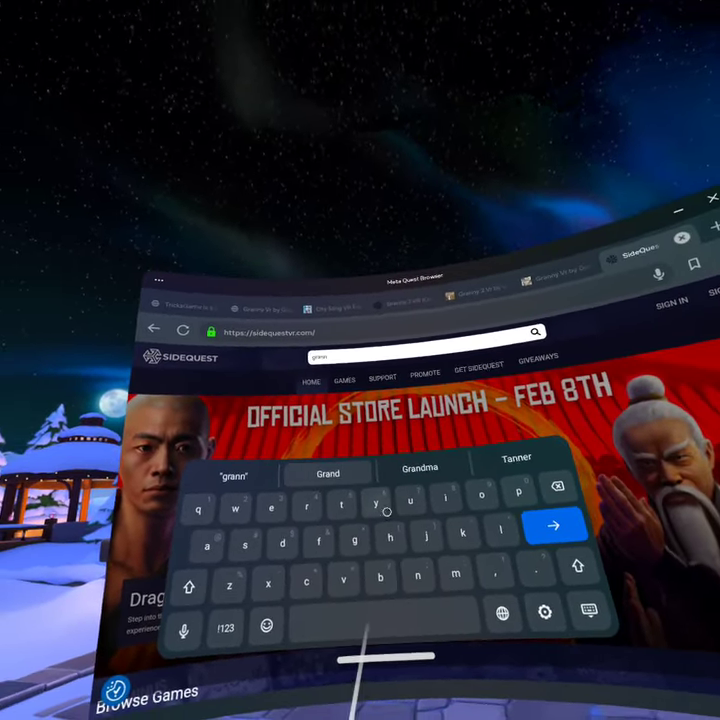
text(y)
click(316, 476)
text(vr)
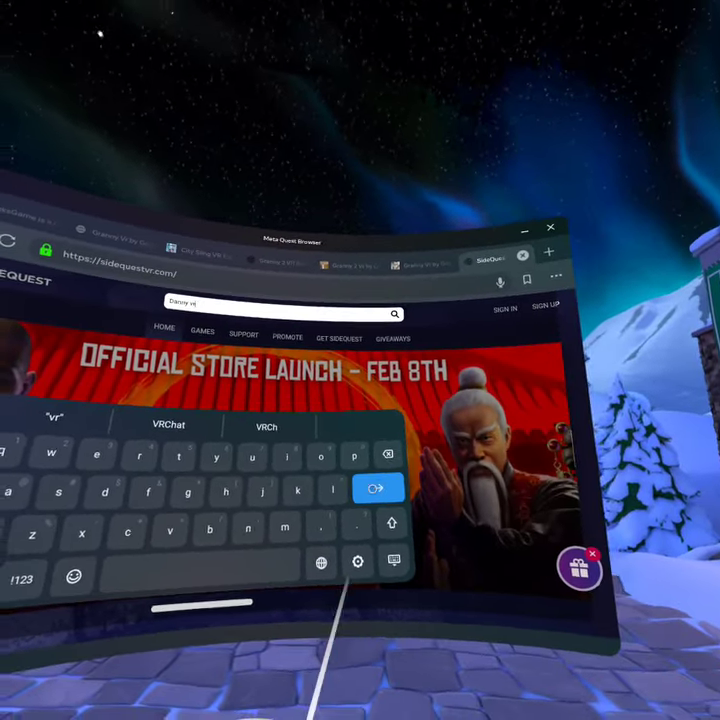
click(375, 488)
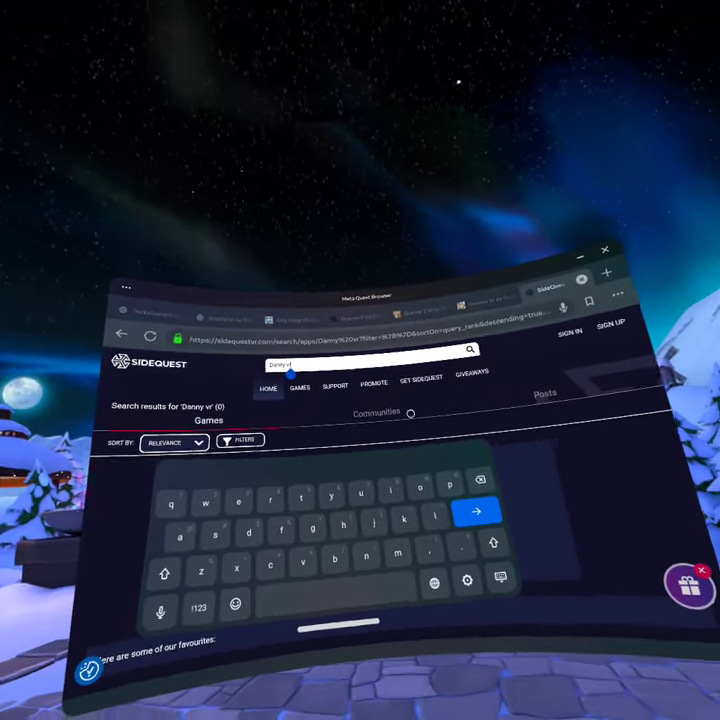
Step: Clear the mistaken words and rerun the SideQuest search as 'granny' without the stray letter
click(564, 503)
click(564, 503)
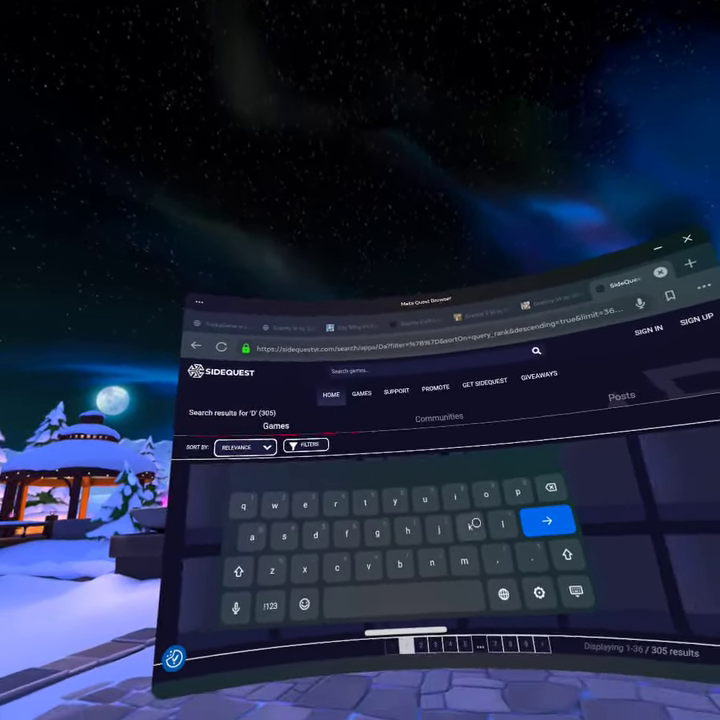
text(gran)
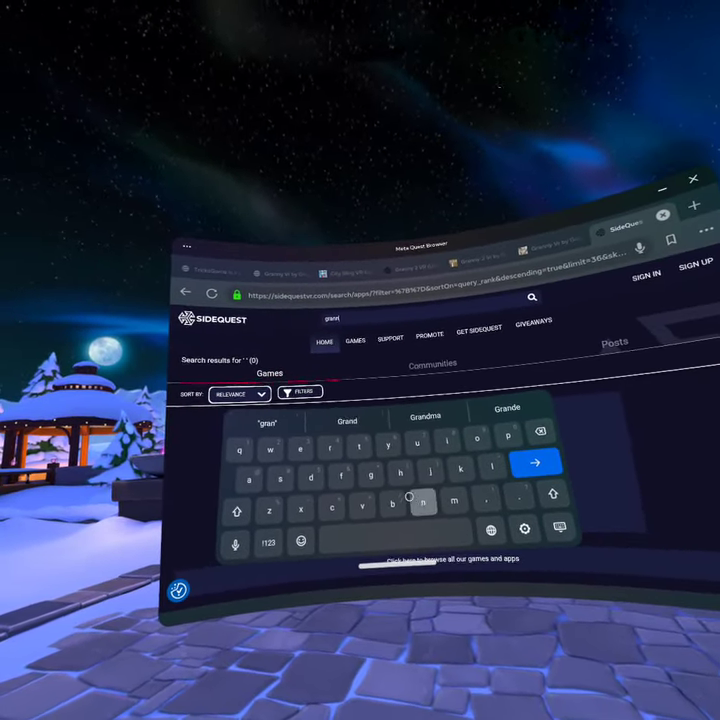
text(ny)
key(Return)
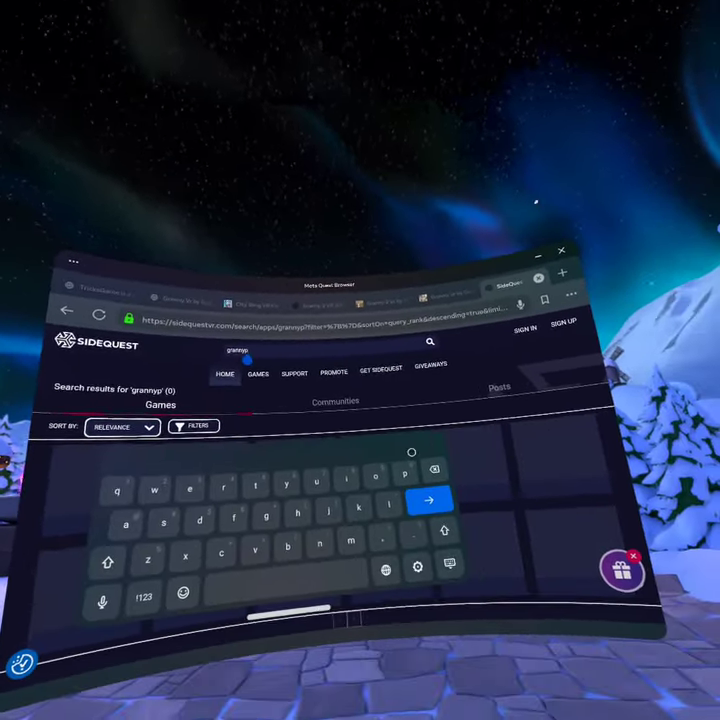
click(489, 503)
click(484, 536)
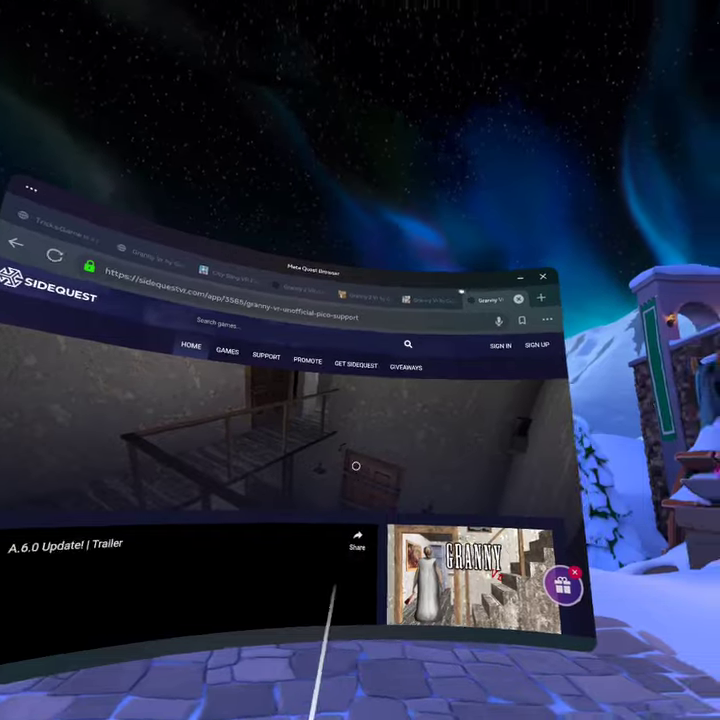
scroll(361, 491, up, 2)
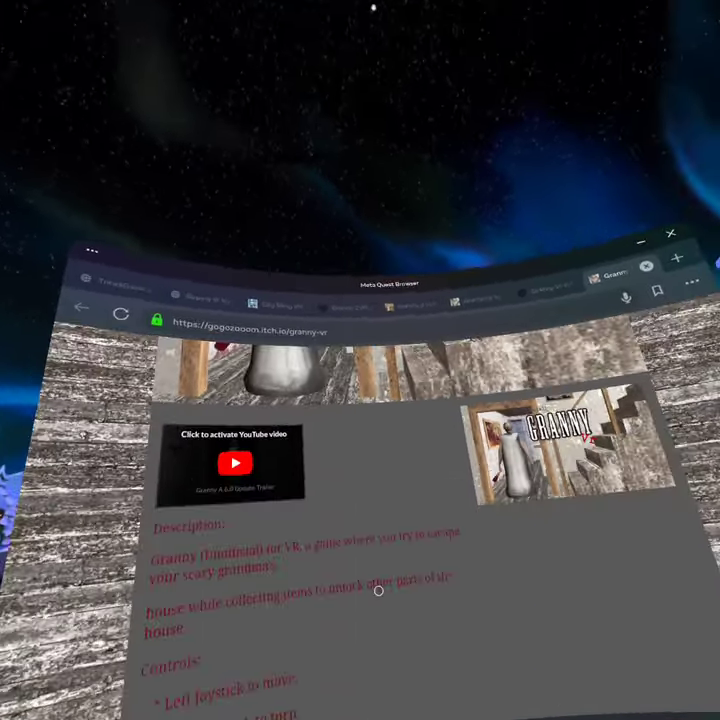
Step: Download the 93 MB Quest version of Granny VR from its itch.io page
scroll(362, 497, down, 3)
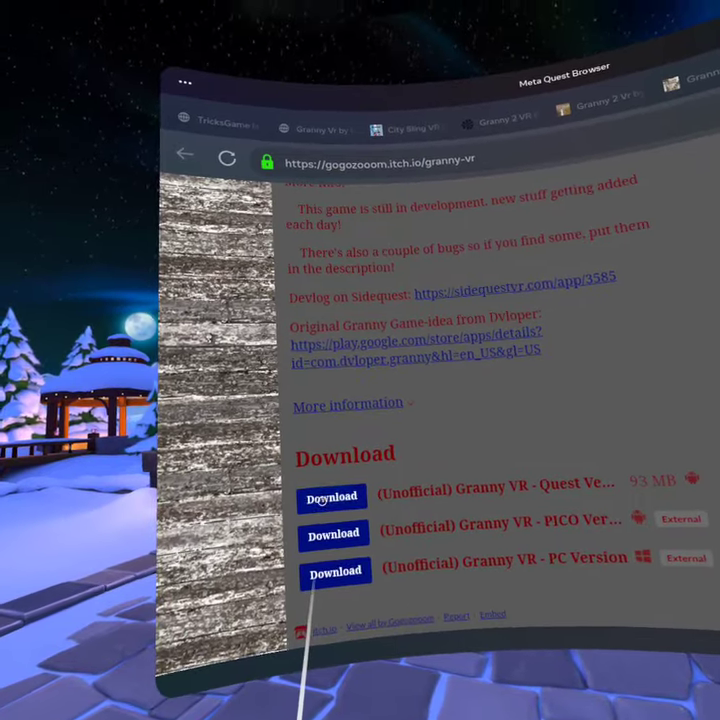
click(309, 461)
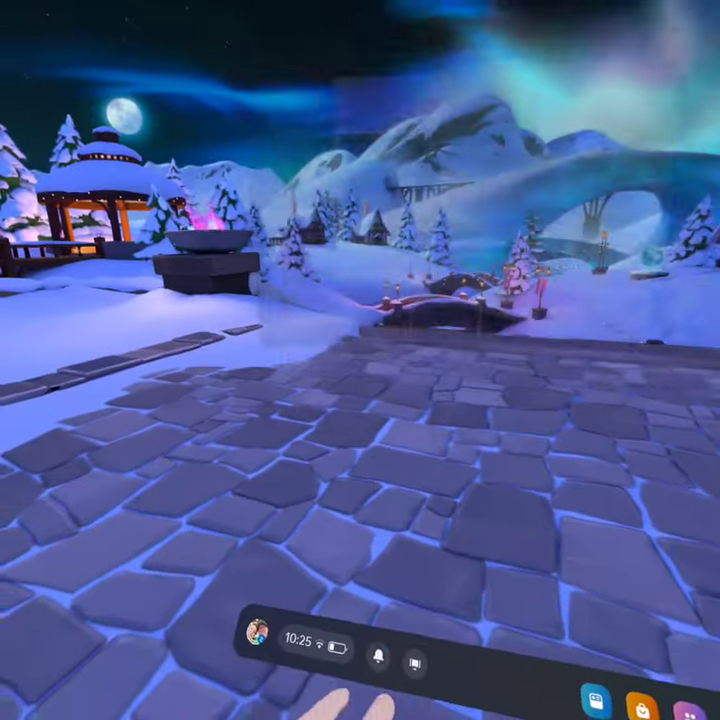
Step: Confirm the 93.48 MB download in notifications, then open the Meta Quest Store
click(378, 656)
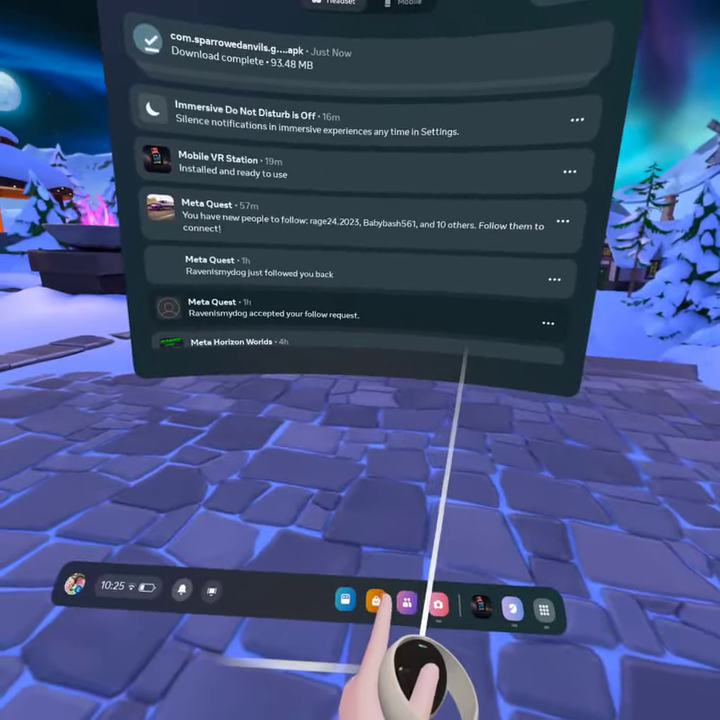
click(371, 588)
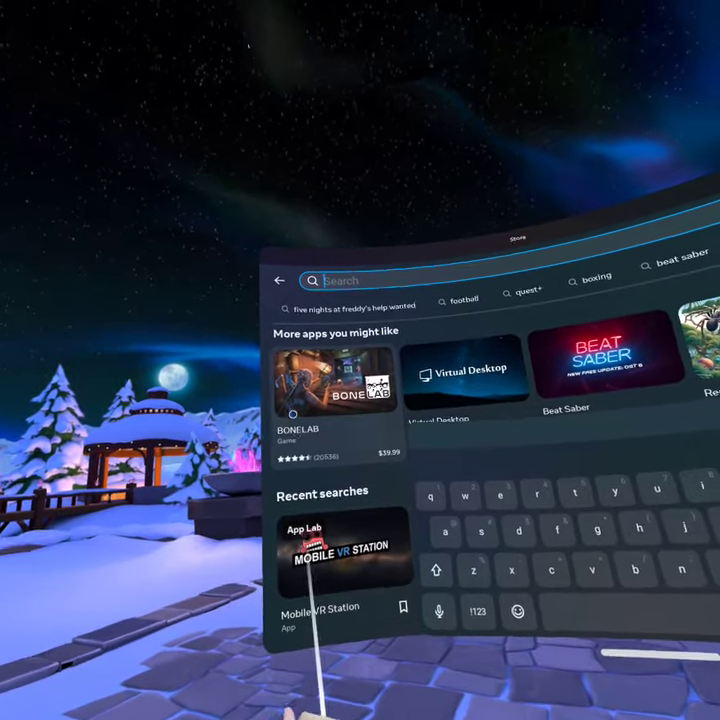
Step: Open Mobile VR Station from recent searches, accept the App Lab notice, and start it
click(330, 556)
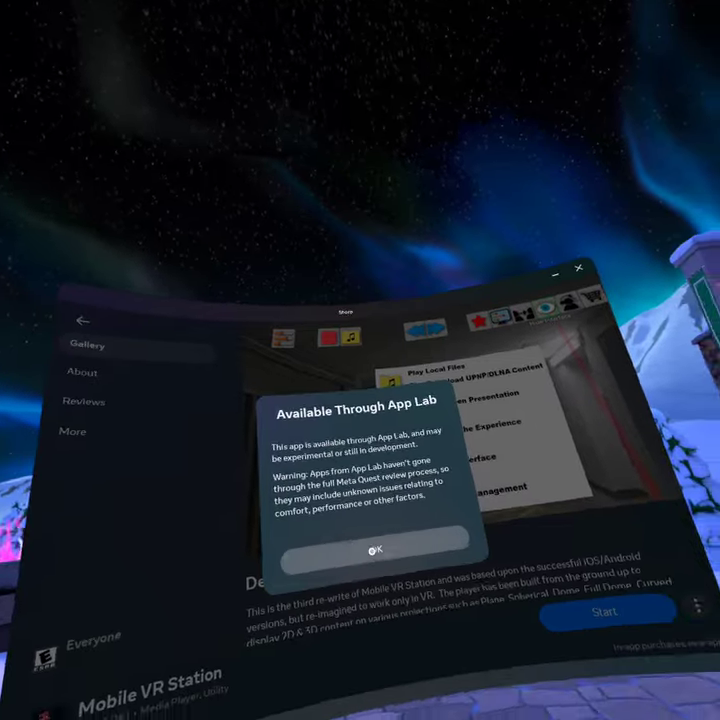
click(325, 522)
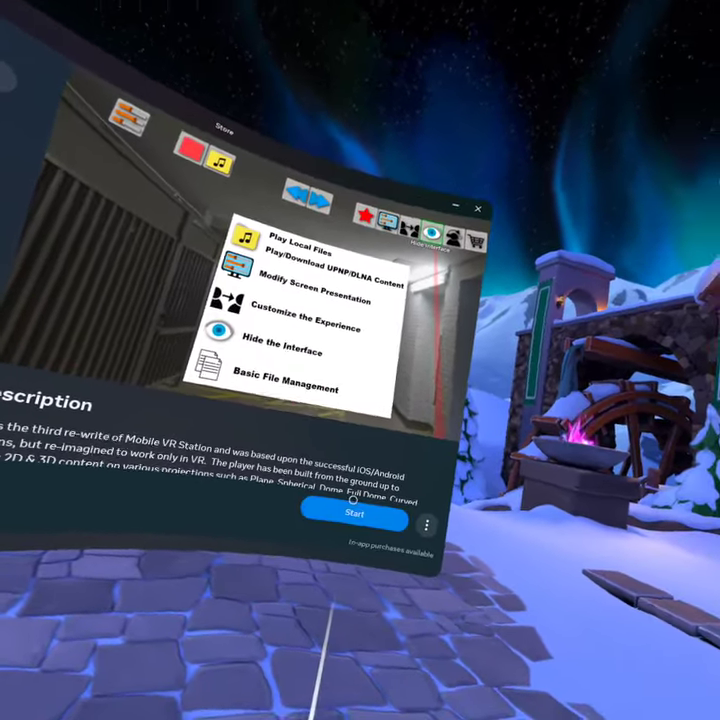
click(353, 500)
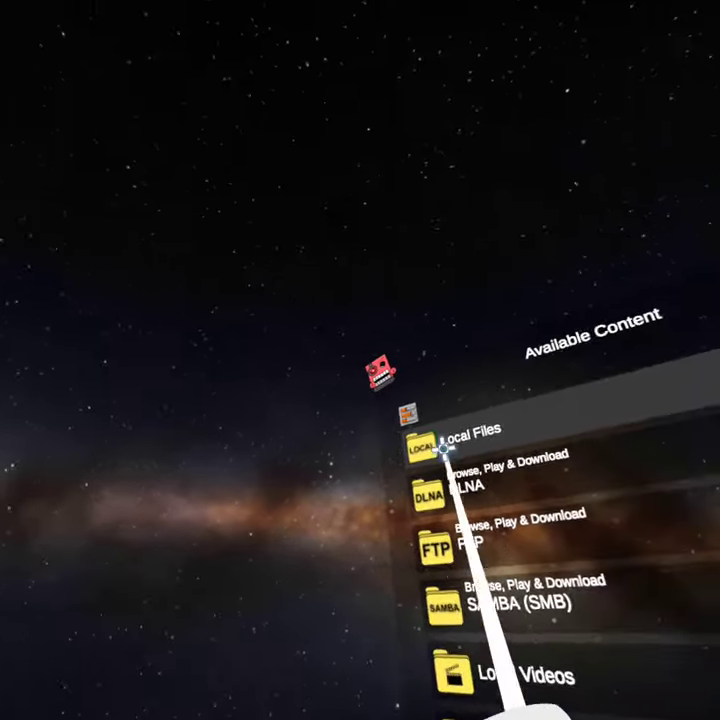
Step: Browse Local Files > All Folders > Android and request scoped storage access
click(431, 437)
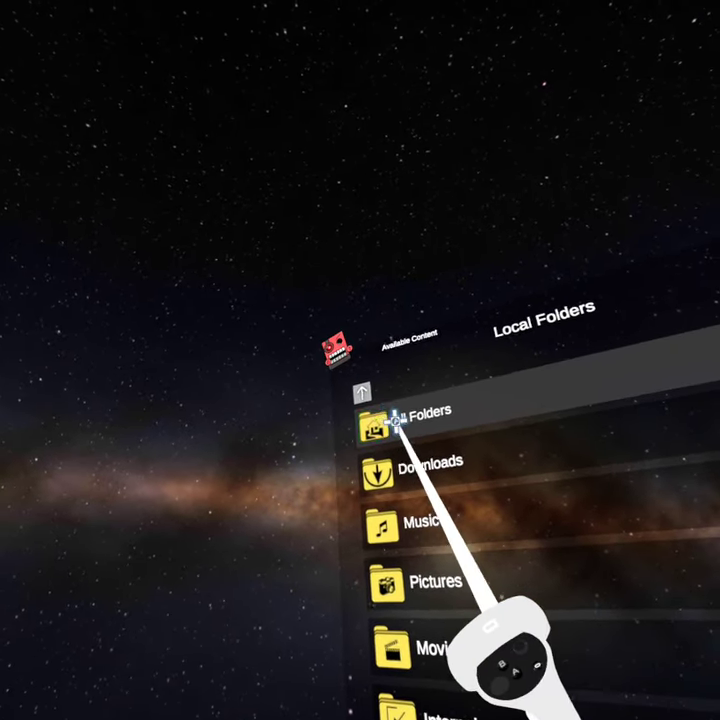
click(405, 427)
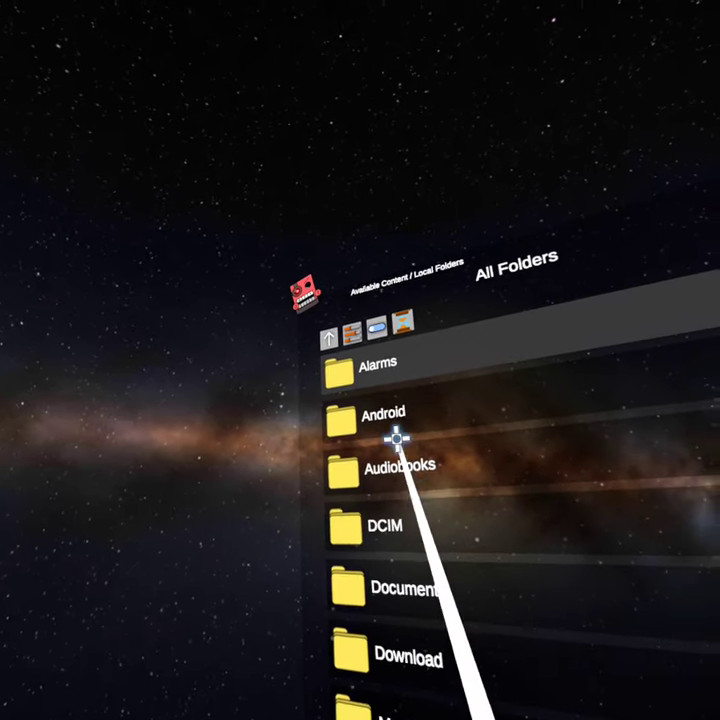
click(400, 430)
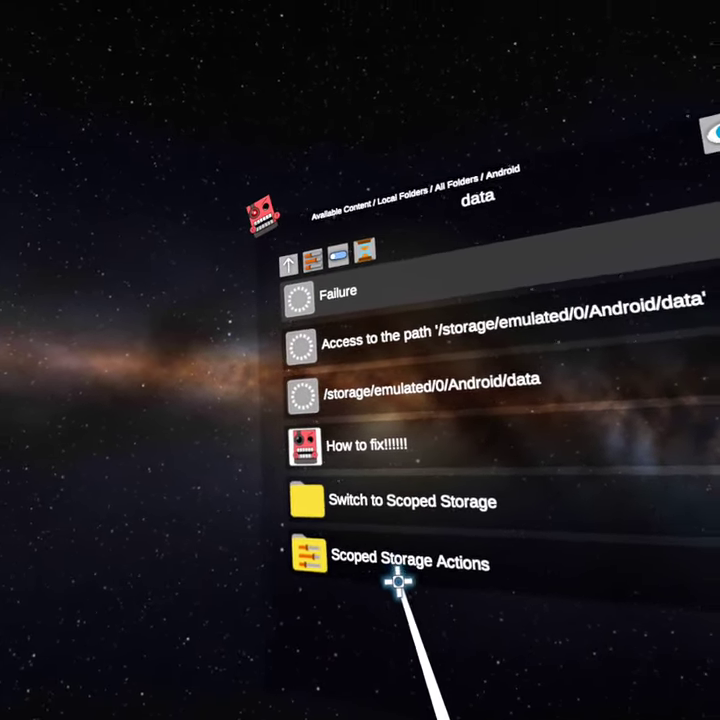
click(409, 550)
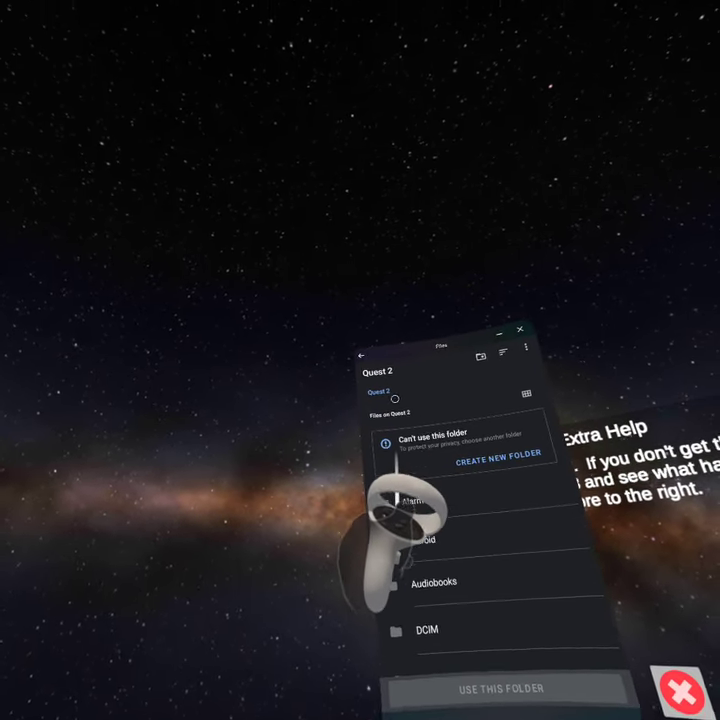
Step: Install the Granny2VR APK from the Download folder and cancel the update prompt
scroll(423, 463, down, 5)
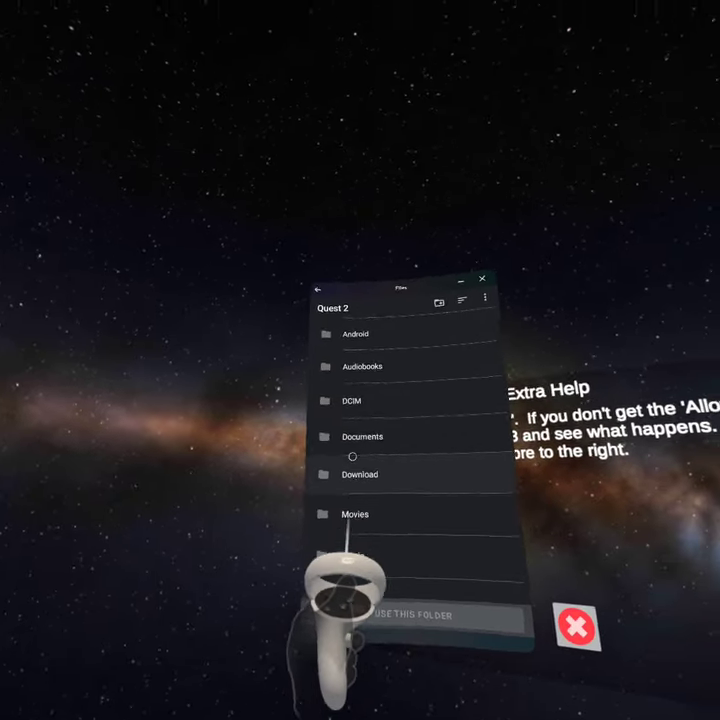
click(344, 498)
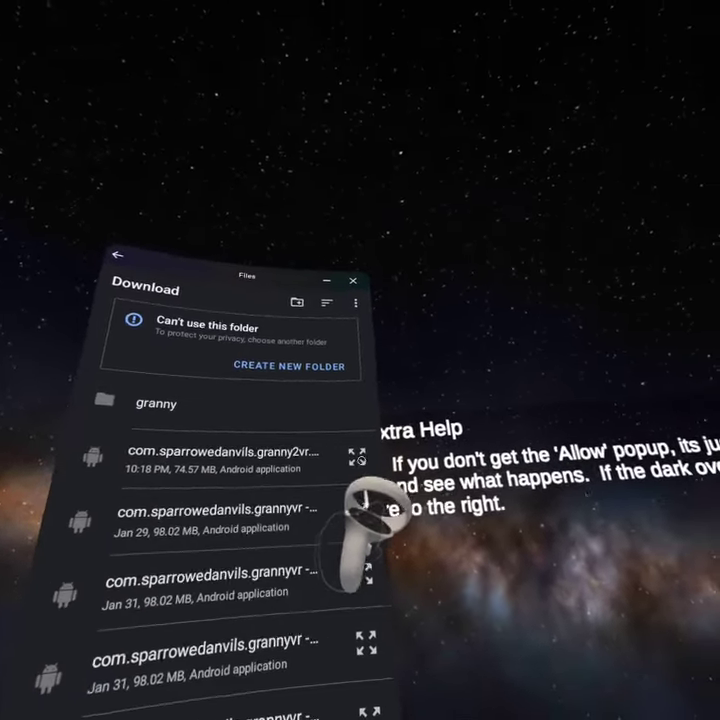
click(380, 428)
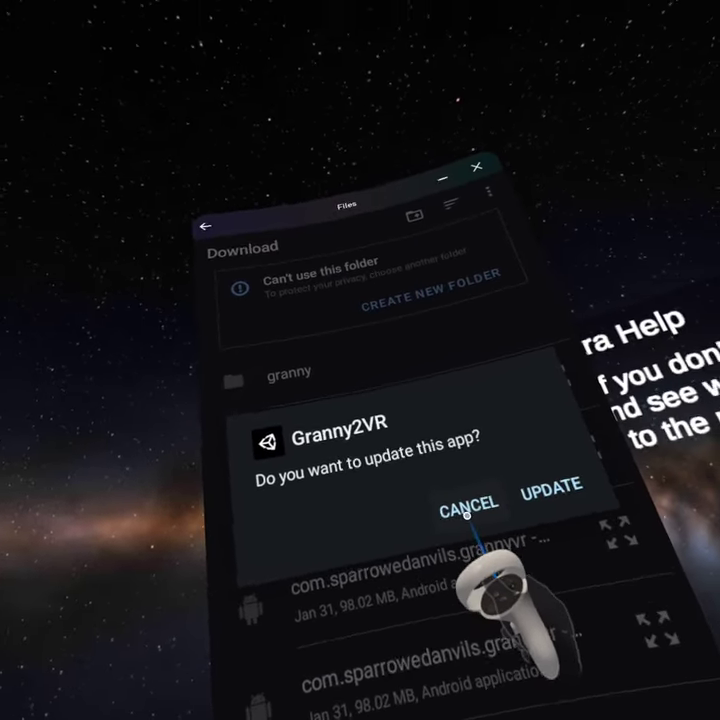
click(473, 514)
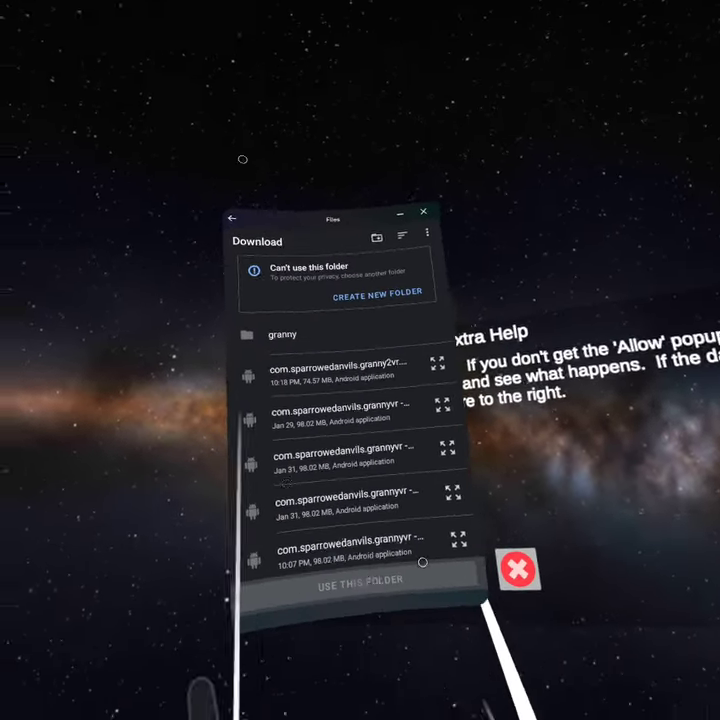
Step: Close the folder picker and bring up the system menu to leave Mobile VR Station
click(353, 528)
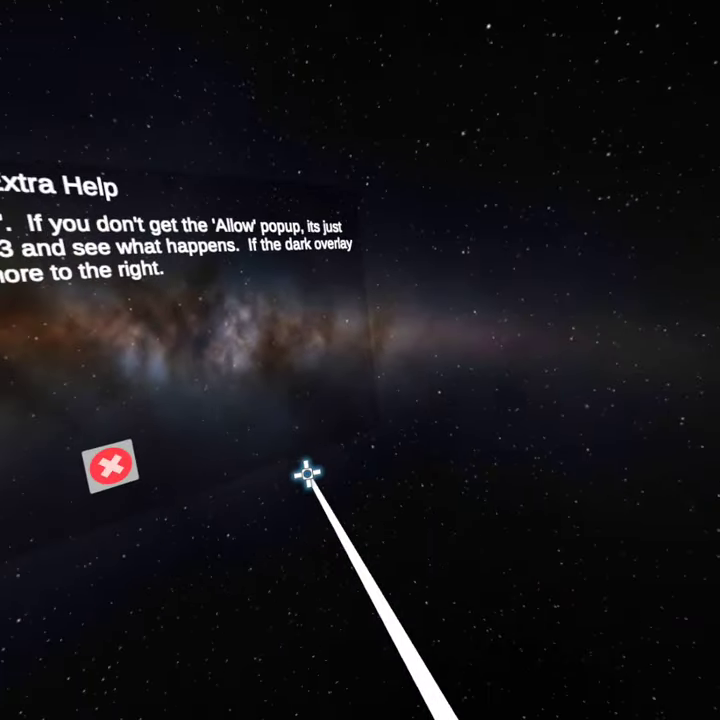
key(super)
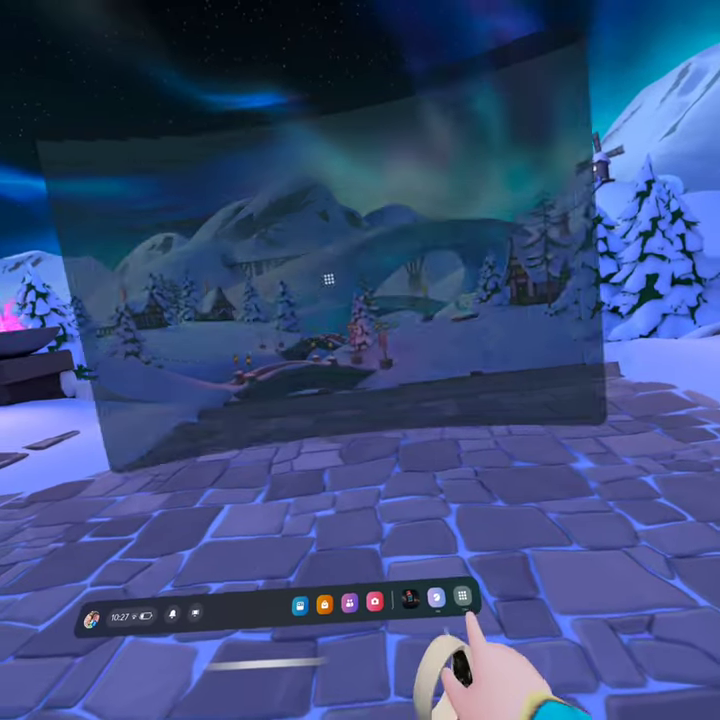
Step: Filter the App Library to Unknown sources and launch the sideloaded Granny Vr
click(462, 598)
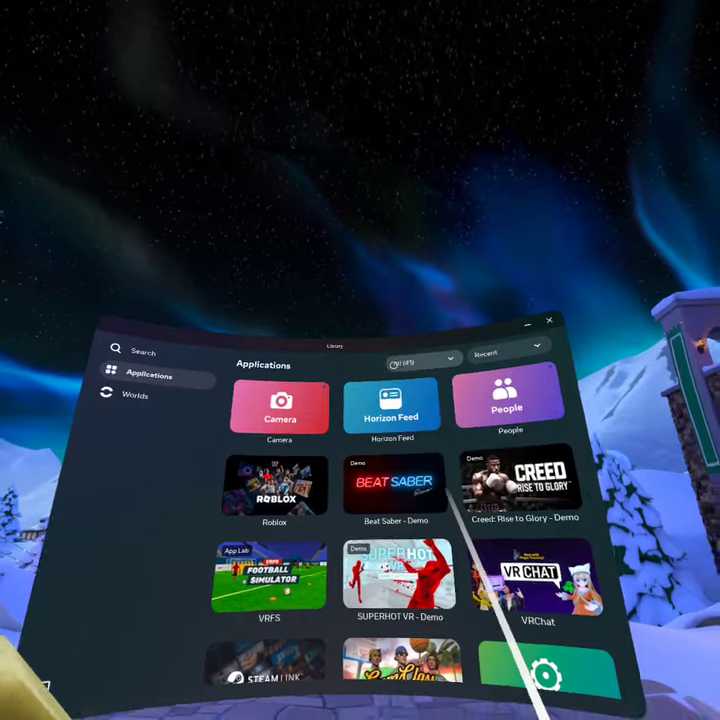
click(400, 401)
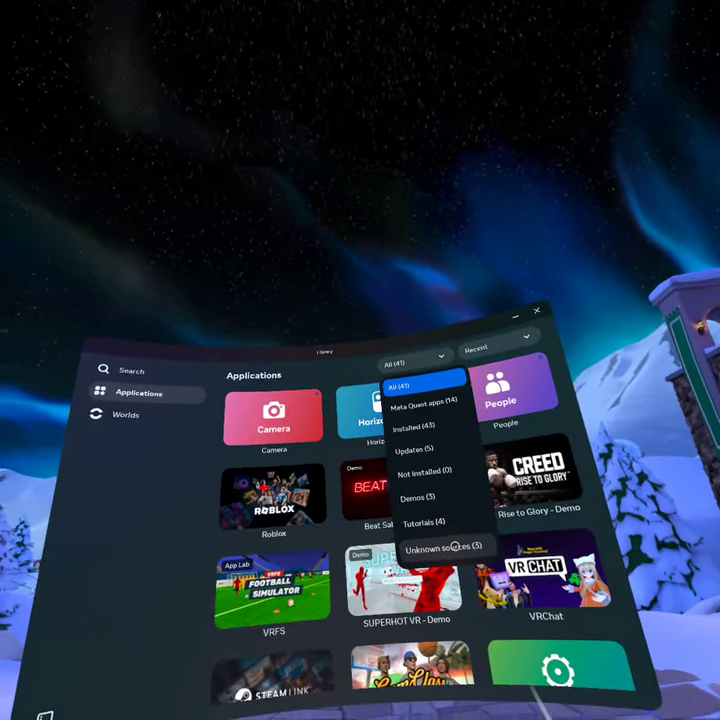
click(449, 534)
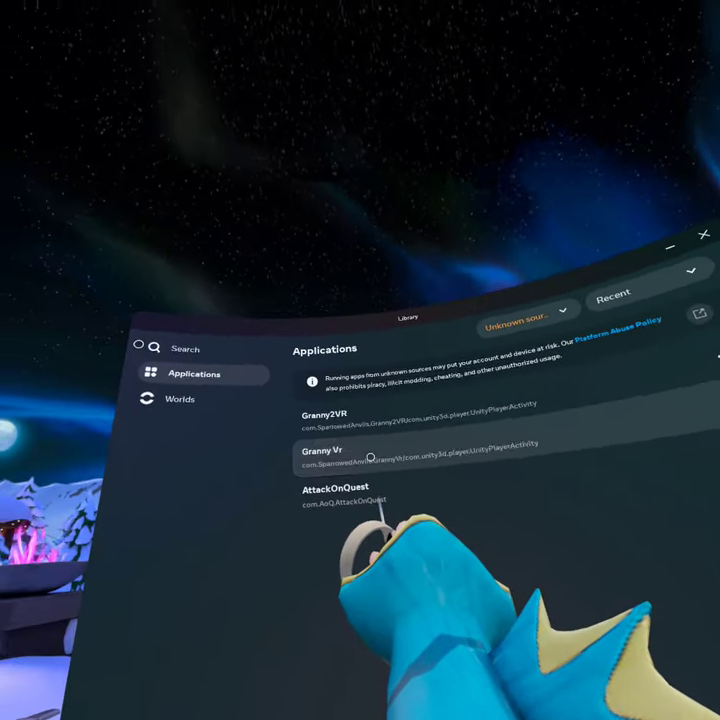
click(370, 457)
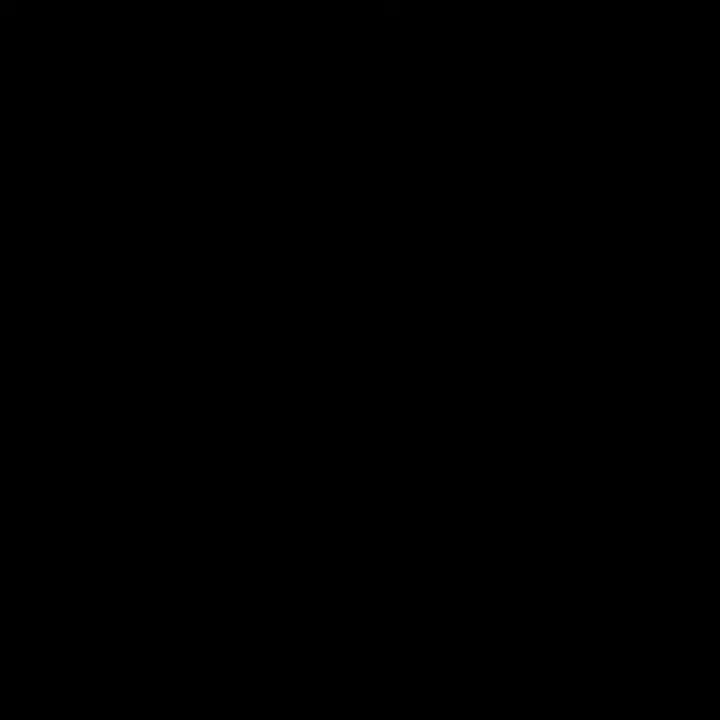